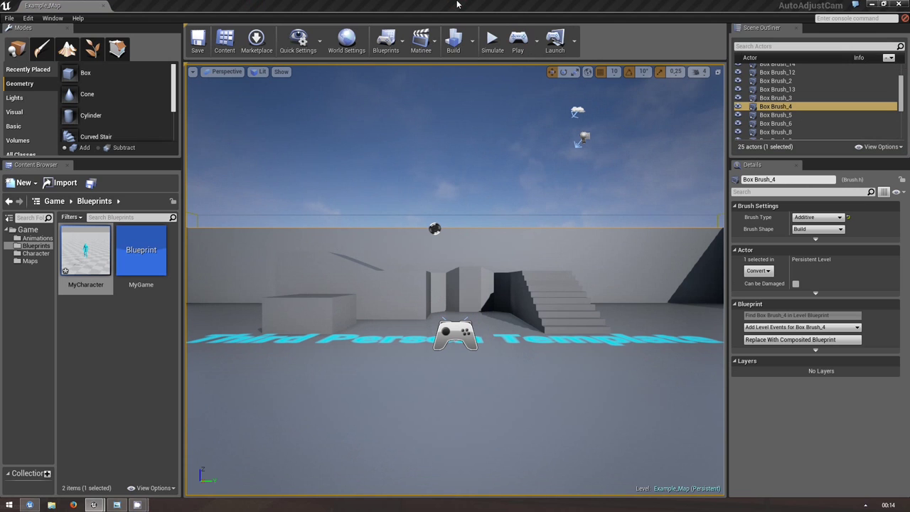
Step: Play-test the level by running the character over the stairs, platforms and ramps while turning the camera, and stop the simulation
click(523, 39)
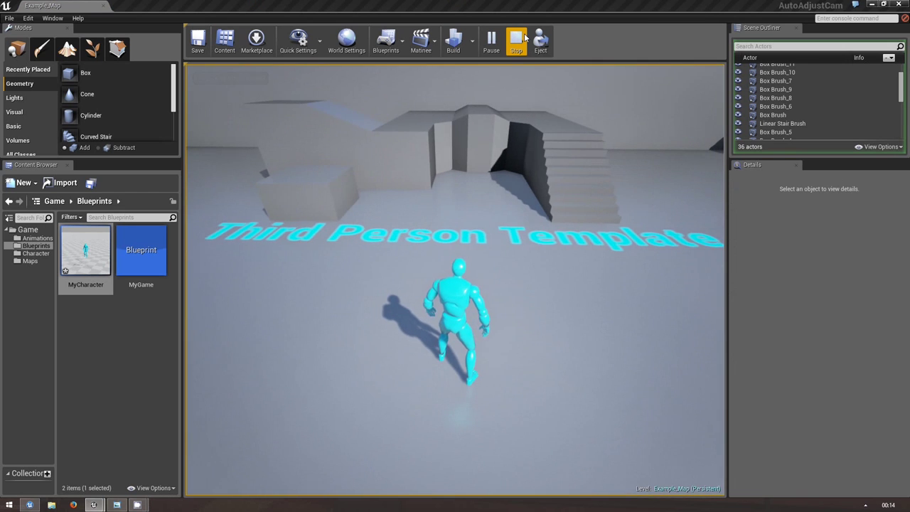
key(w)
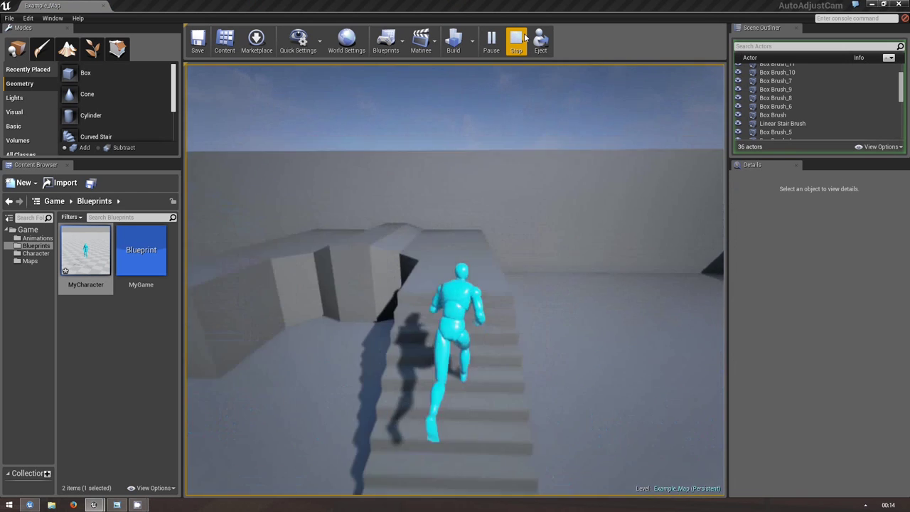
key(a)
key(s)
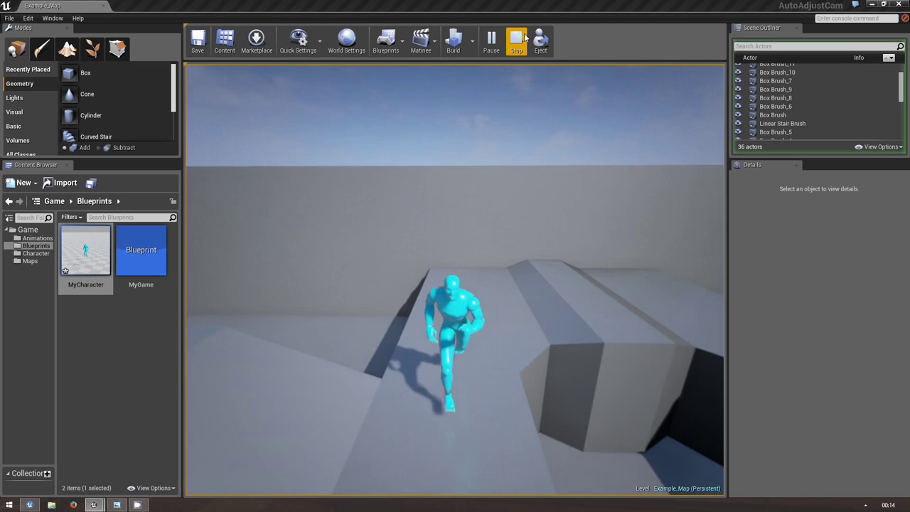
key(a)
key(s)
key(d)
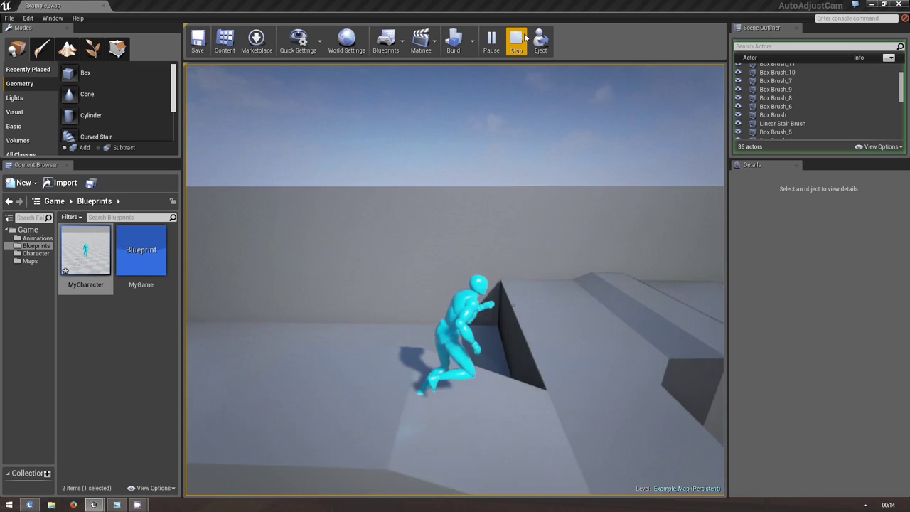
key(w)
key(a)
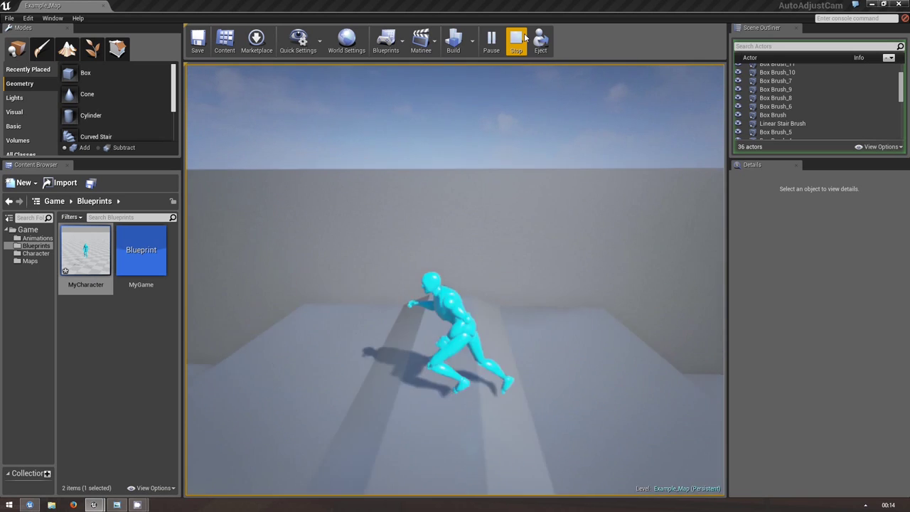
key(s)
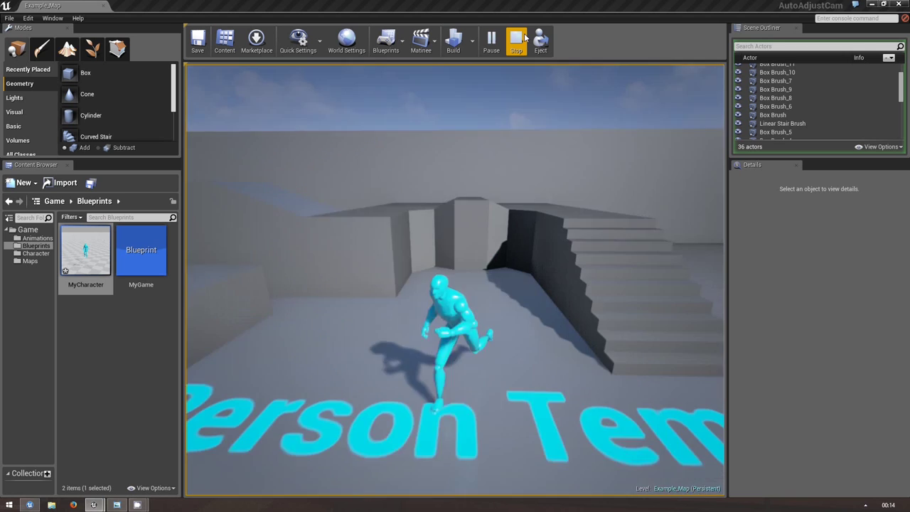
key(s)
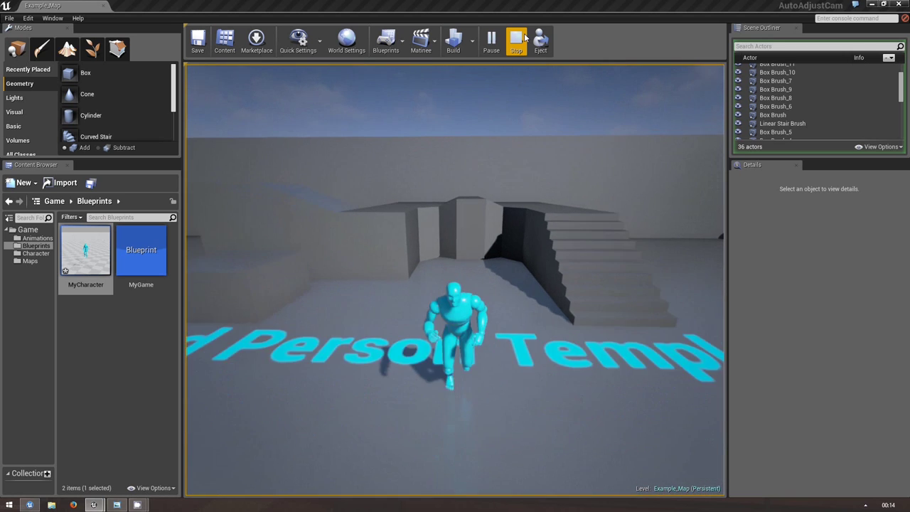
key(a)
key(d)
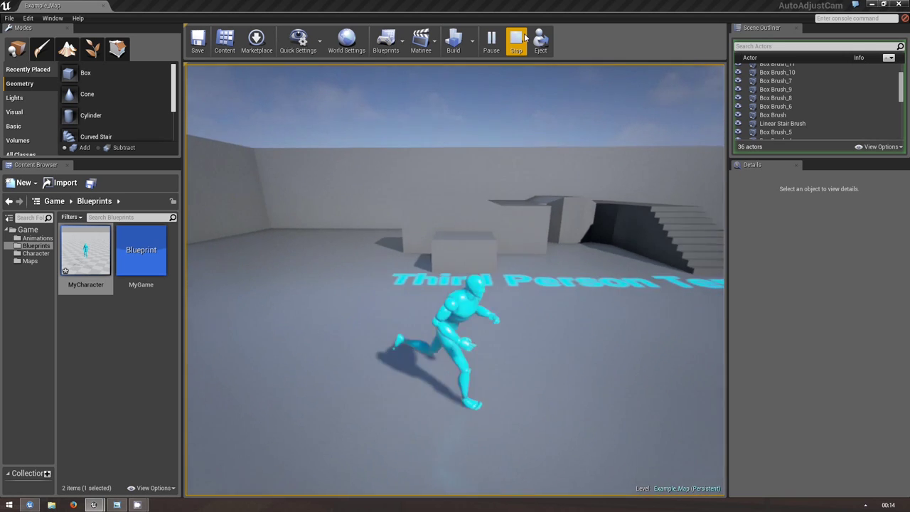
key(w)
key(w)
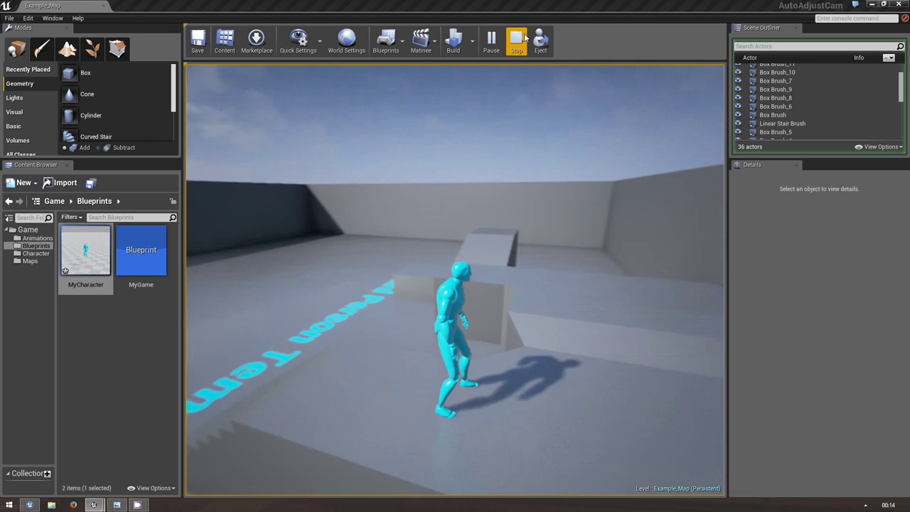
key(d)
key(w)
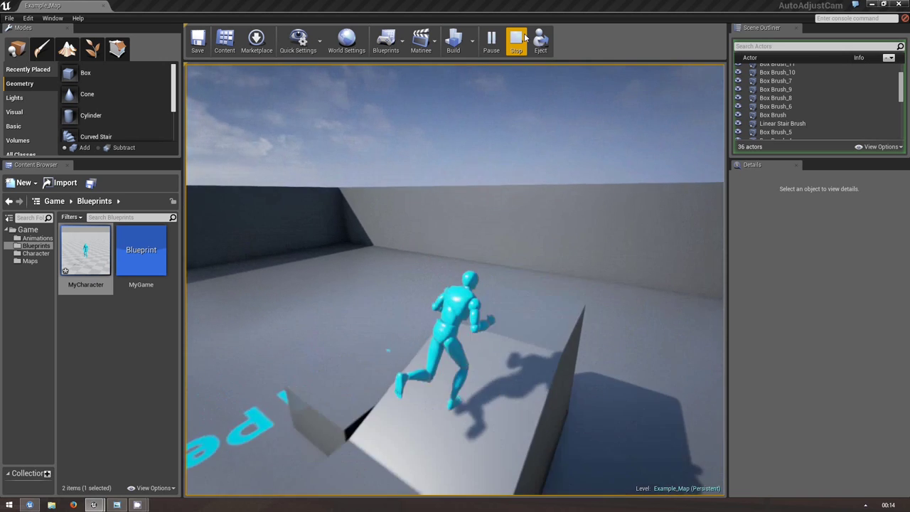
key(s)
key(w)
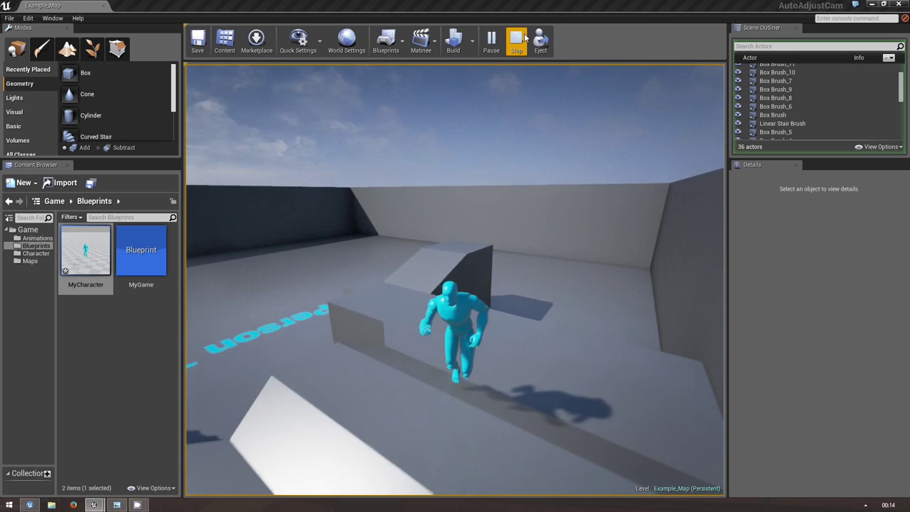
key(w)
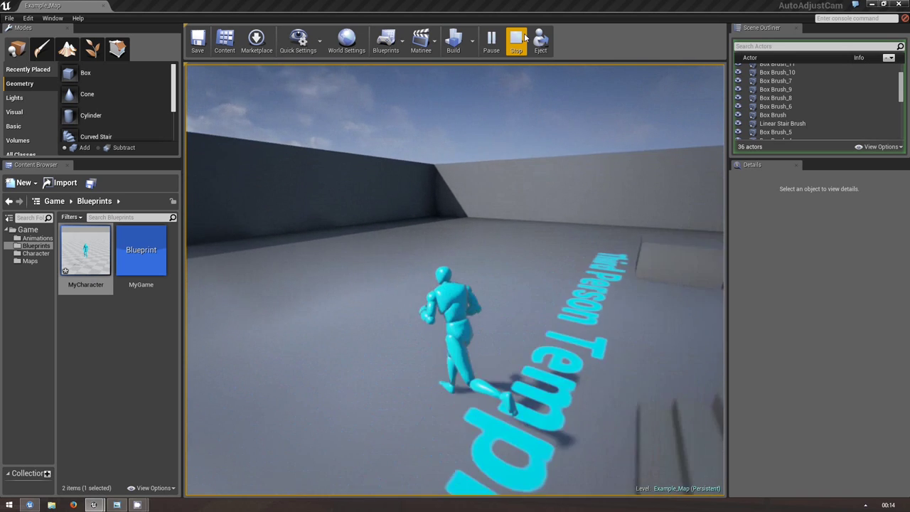
key(s)
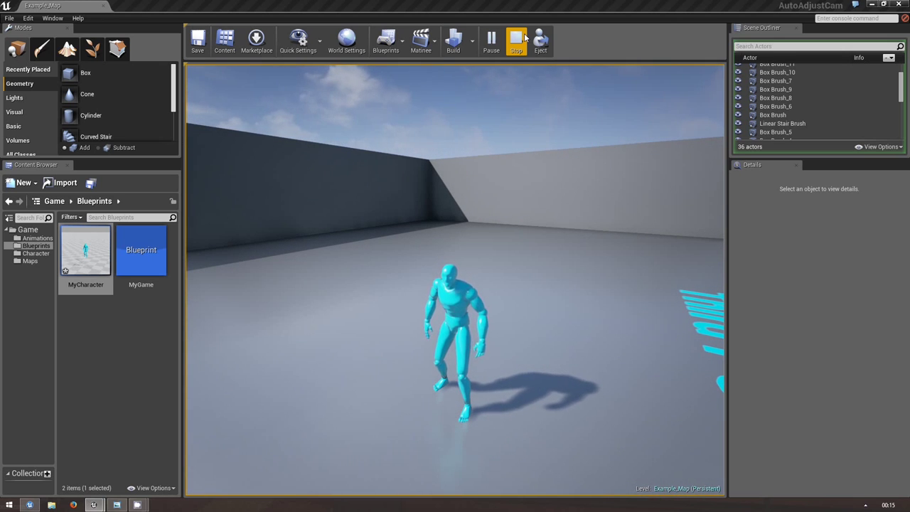
key(d)
key(a)
key(s)
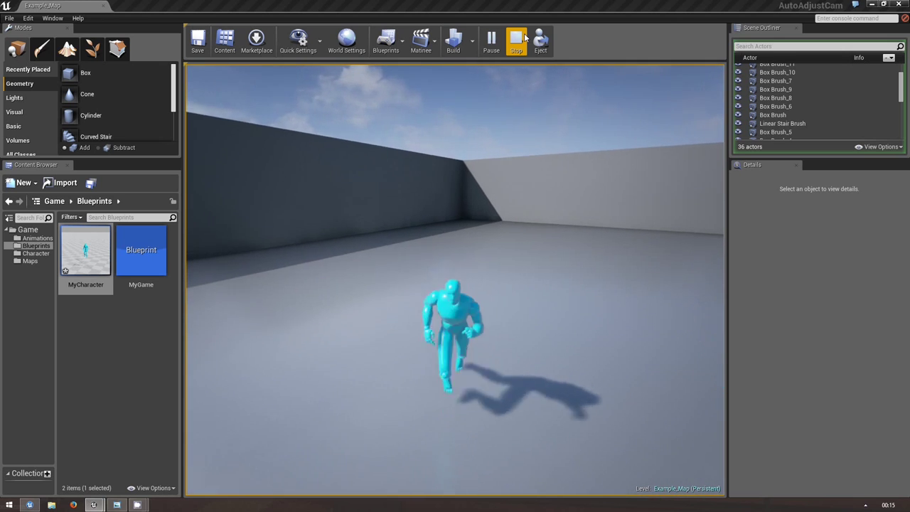
key(w)
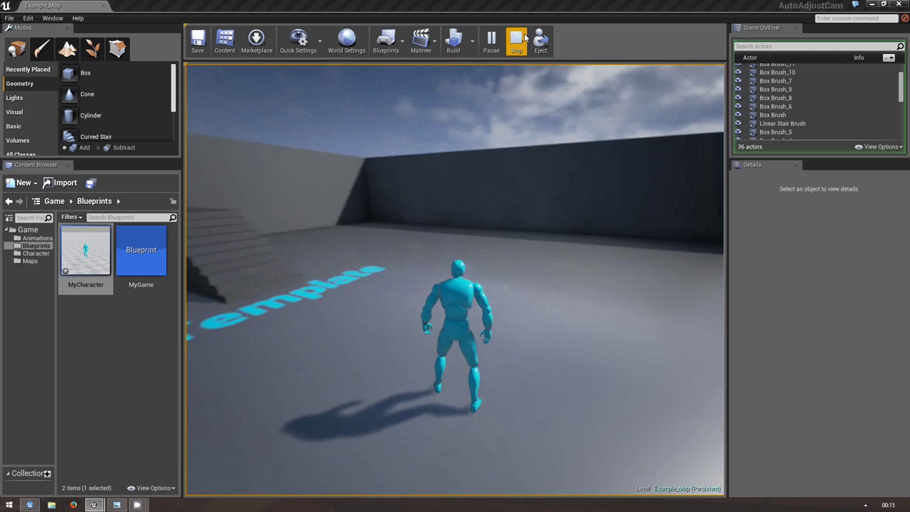
key(a)
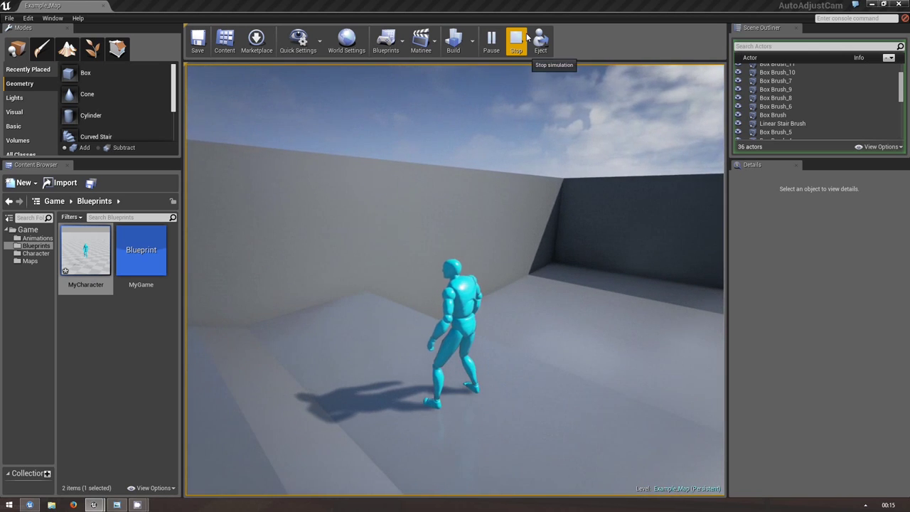
click(517, 40)
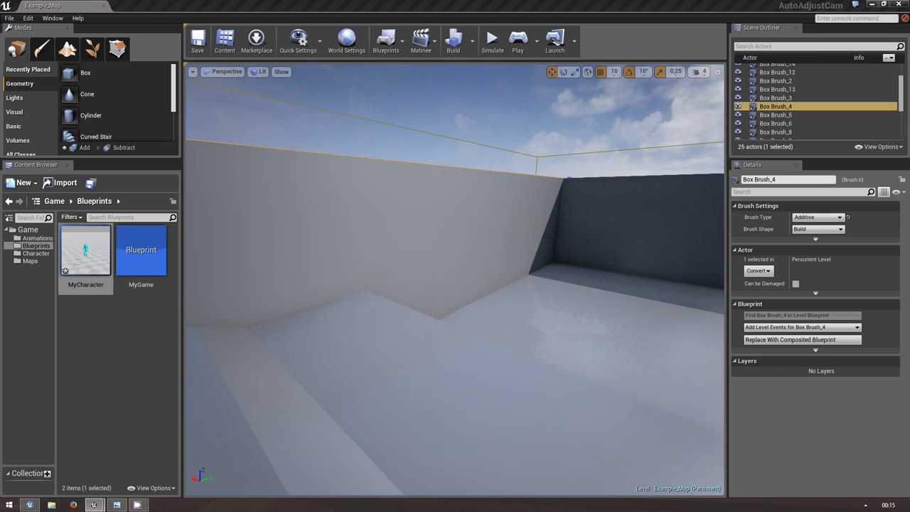
Step: Play the level again and run the character around the walls, stairs and raised blocks to examine how the camera follows
click(518, 44)
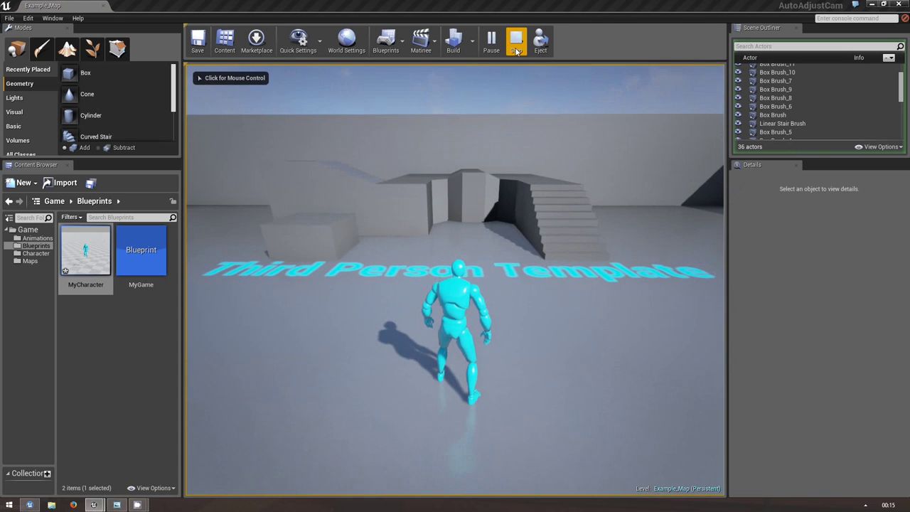
key(w)
key(a)
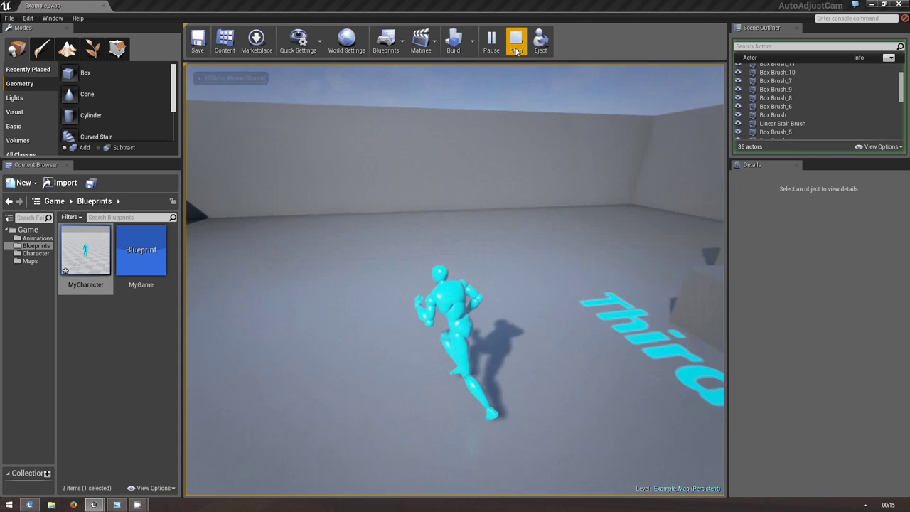
key(a)
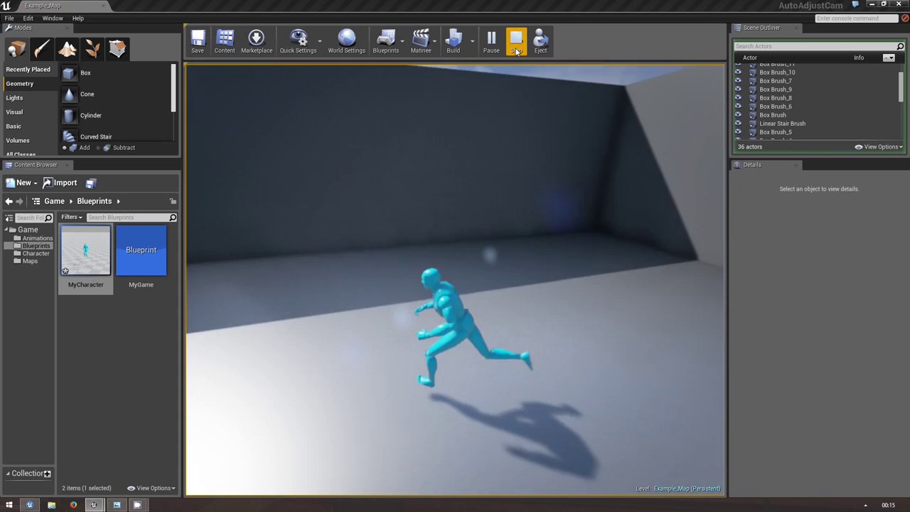
key(a)
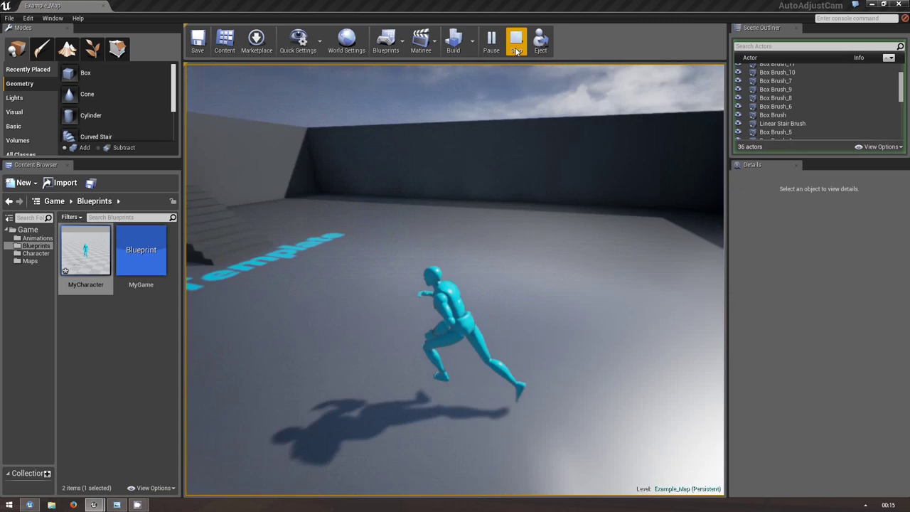
key(d)
key(w)
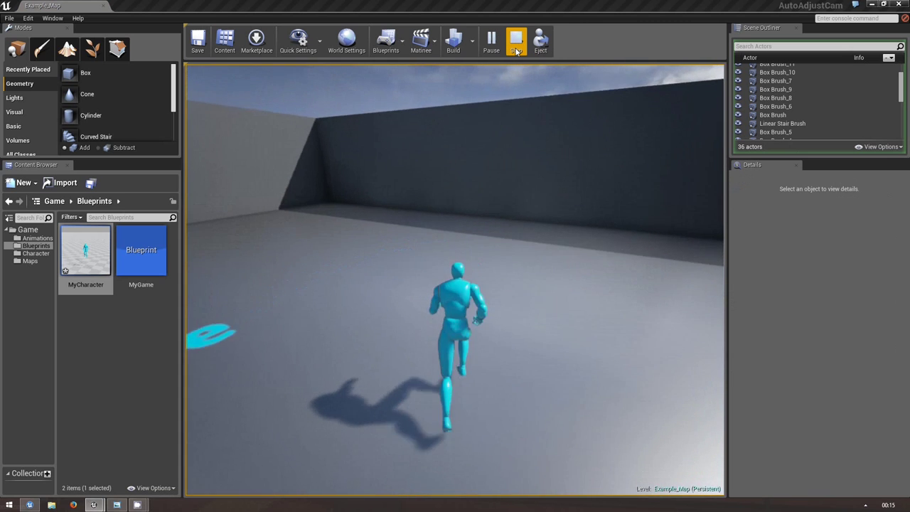
key(d)
key(w)
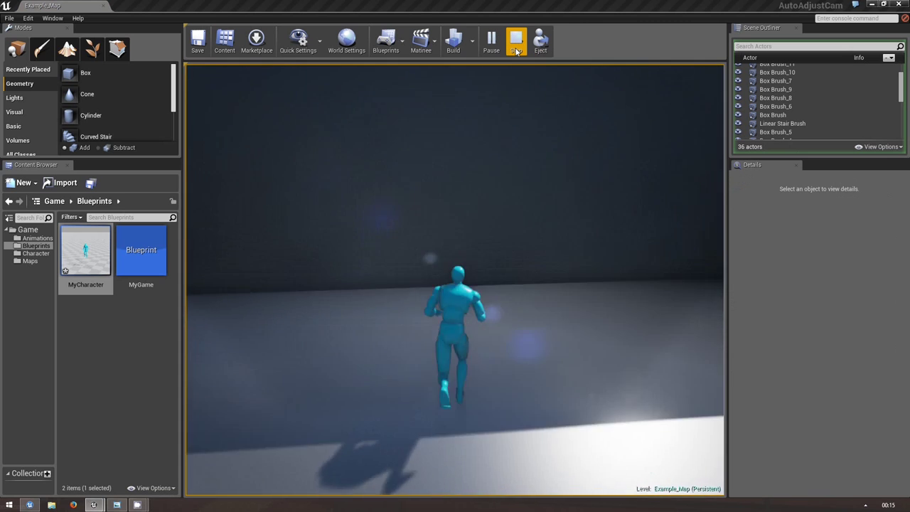
key(d)
key(s)
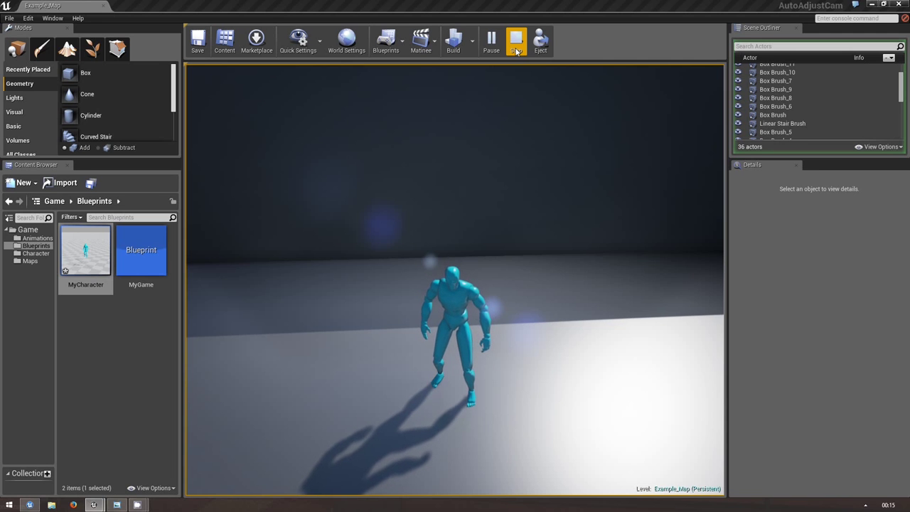
key(s)
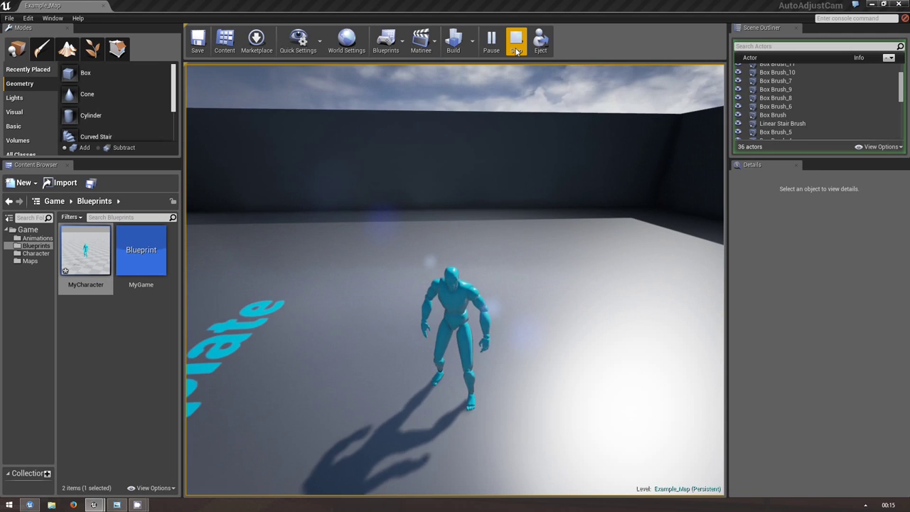
key(w)
key(s)
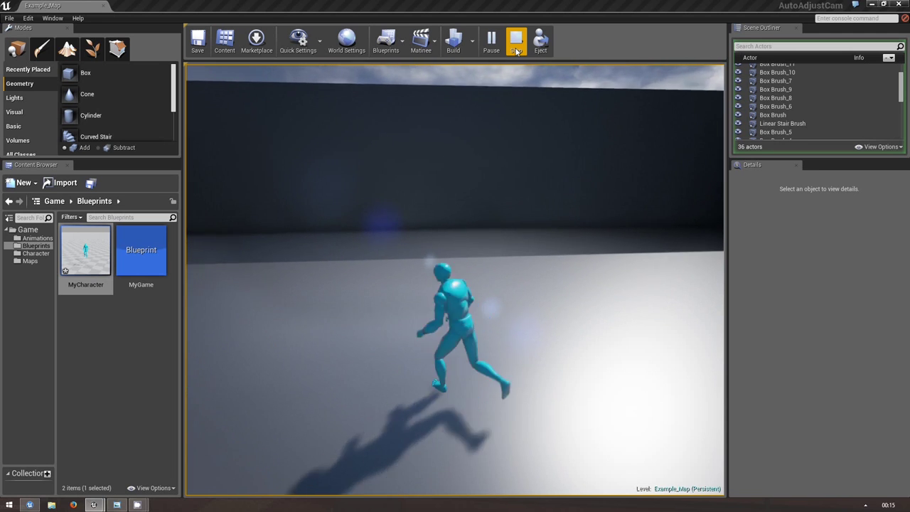
key(a)
key(s)
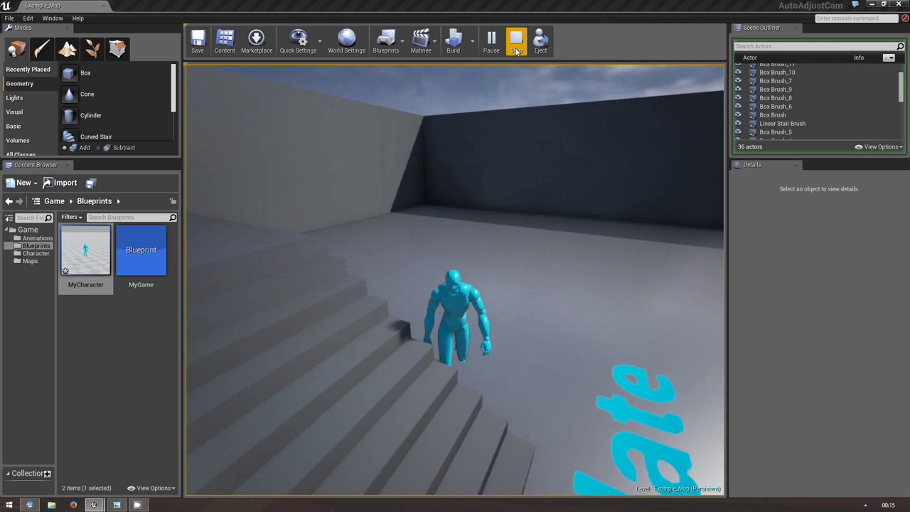
key(d)
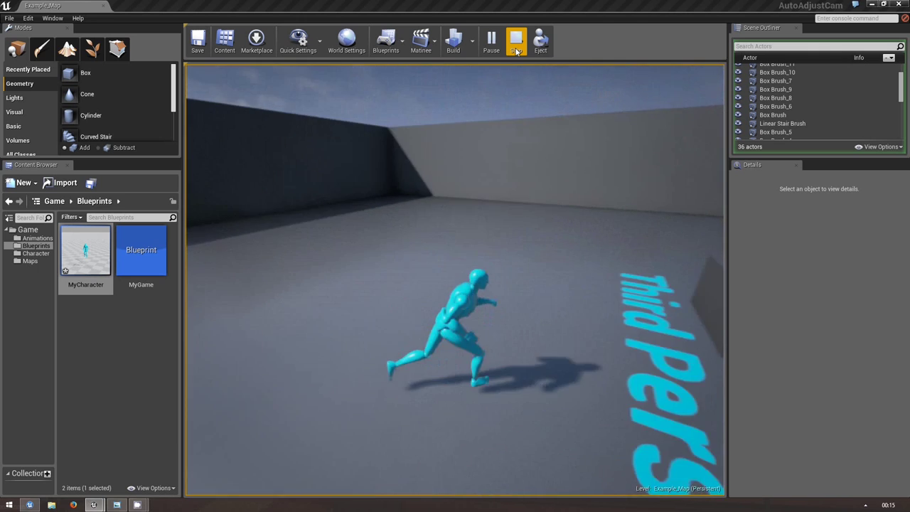
key(w)
key(a)
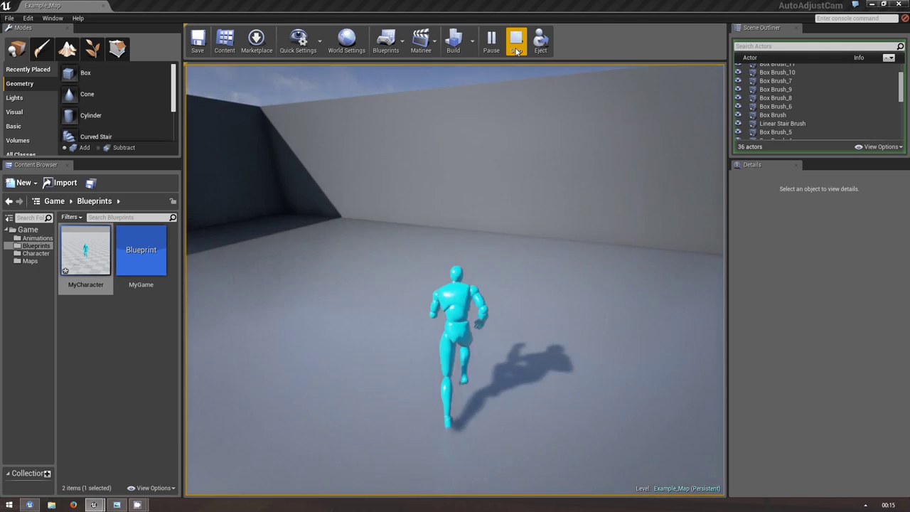
key(a)
key(w)
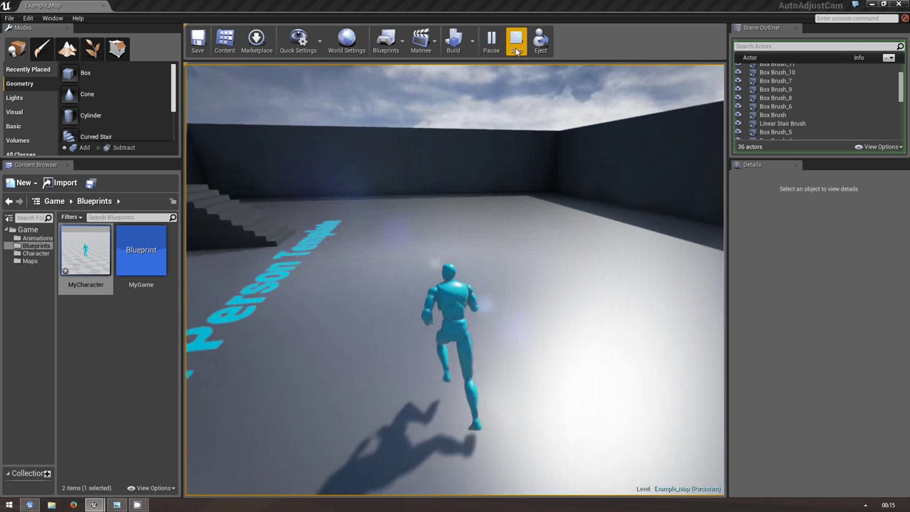
key(a)
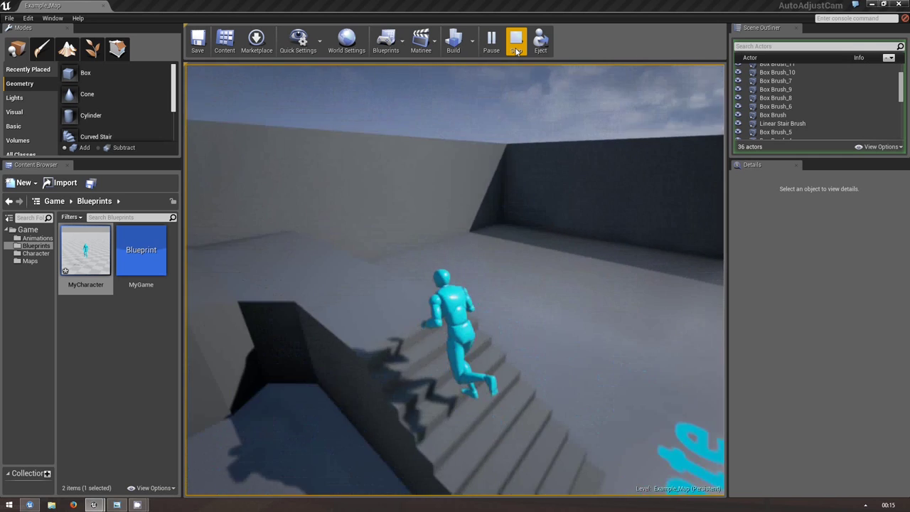
key(w)
key(a)
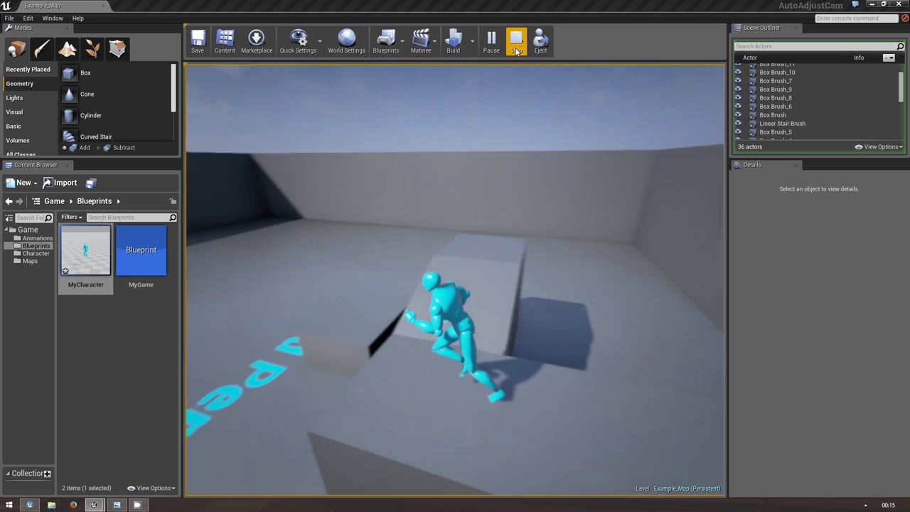
key(w)
key(a)
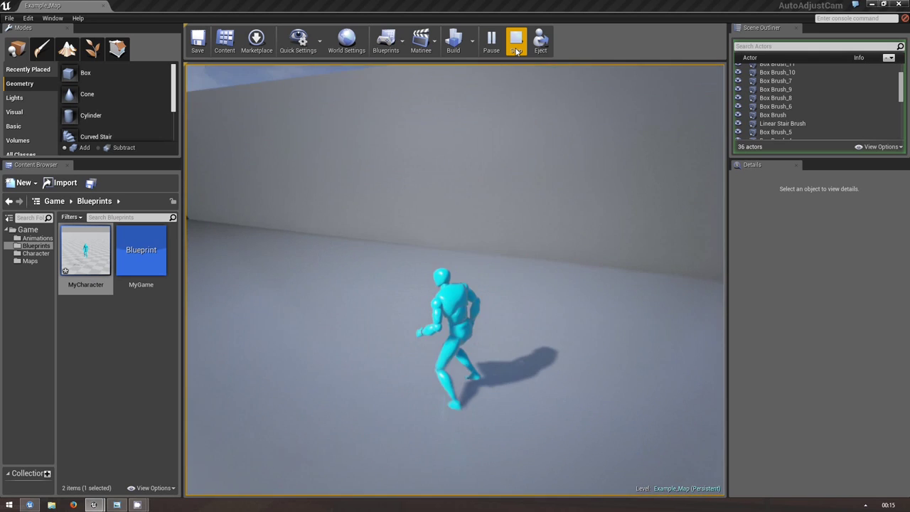
key(a)
key(w)
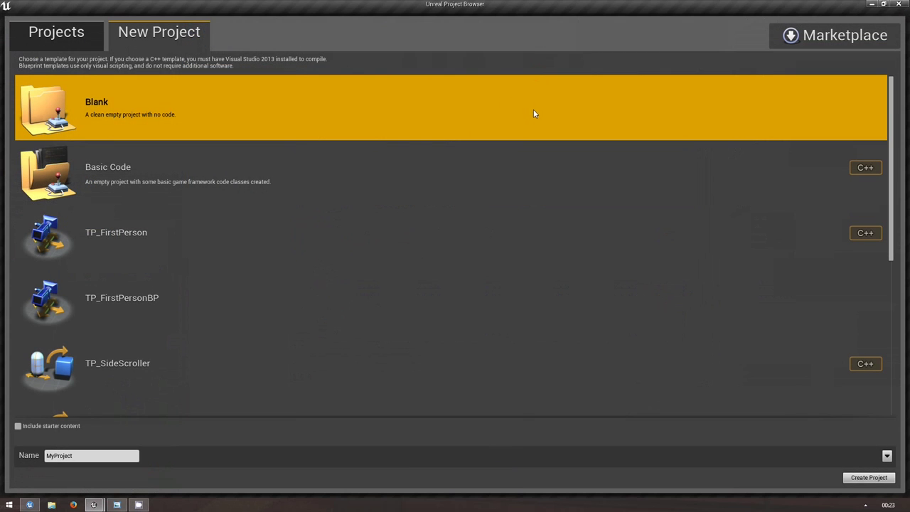
Step: Look through the project templates as far as TP_ThirdPersonBP and close the project browser
scroll(398, 206, down, 3)
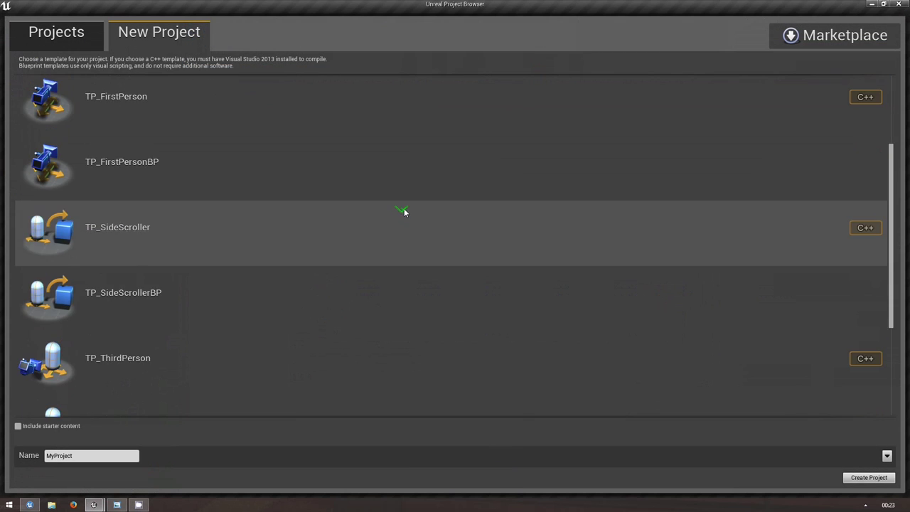
scroll(405, 213, down, 1)
scroll(224, 253, down, 1)
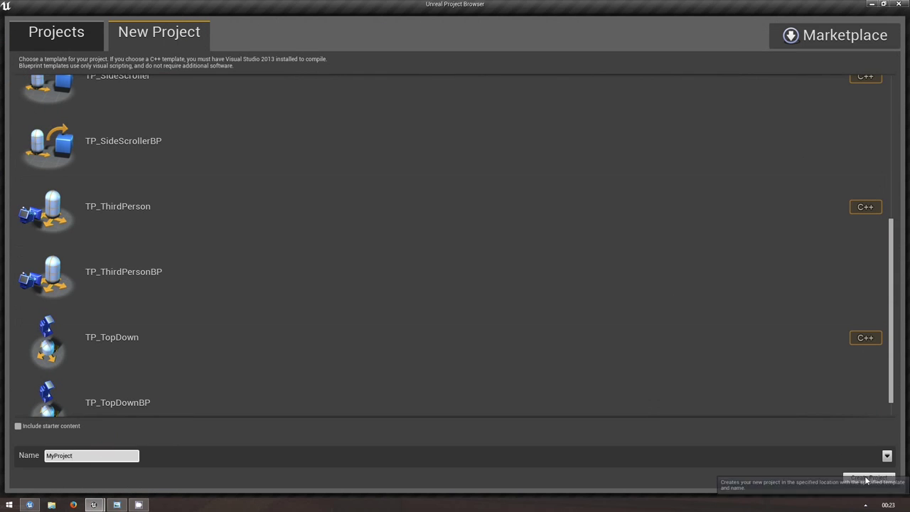
click(900, 5)
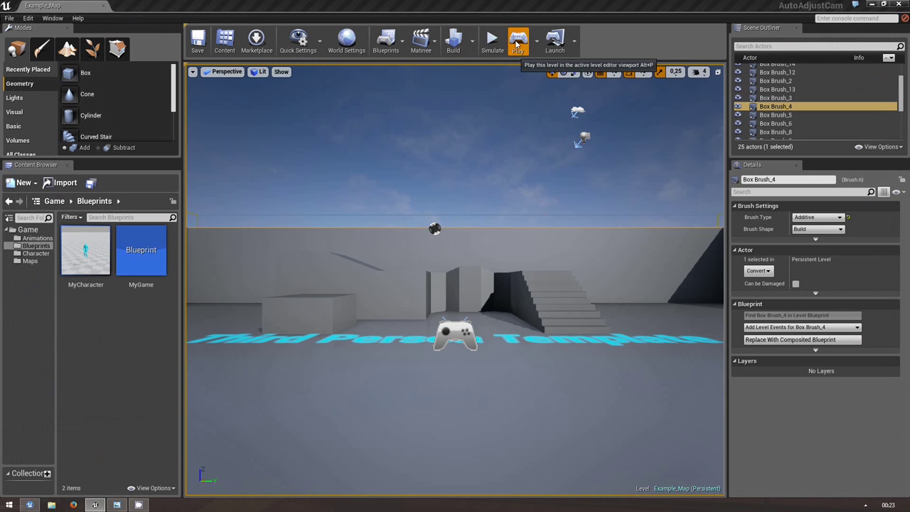
Step: Play-test the third-person template level by running the character forward, and stop the session
click(517, 39)
key(w)
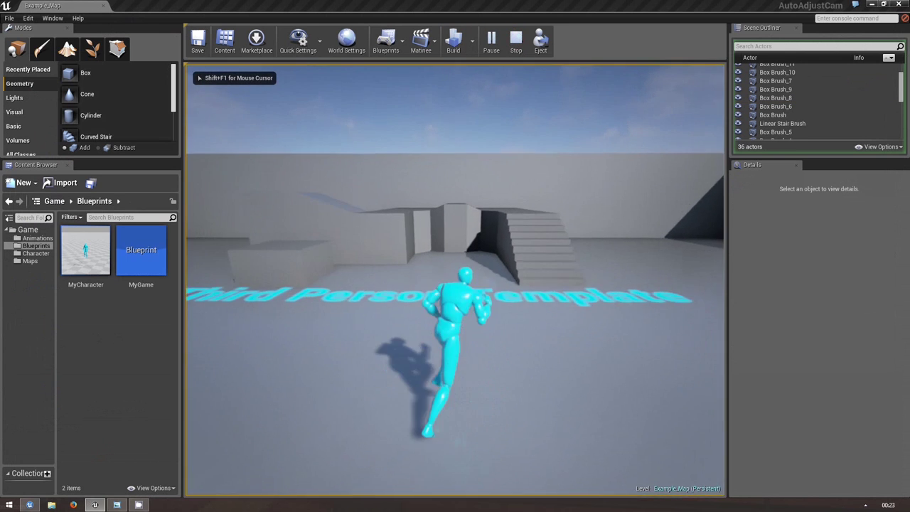
key(Escape)
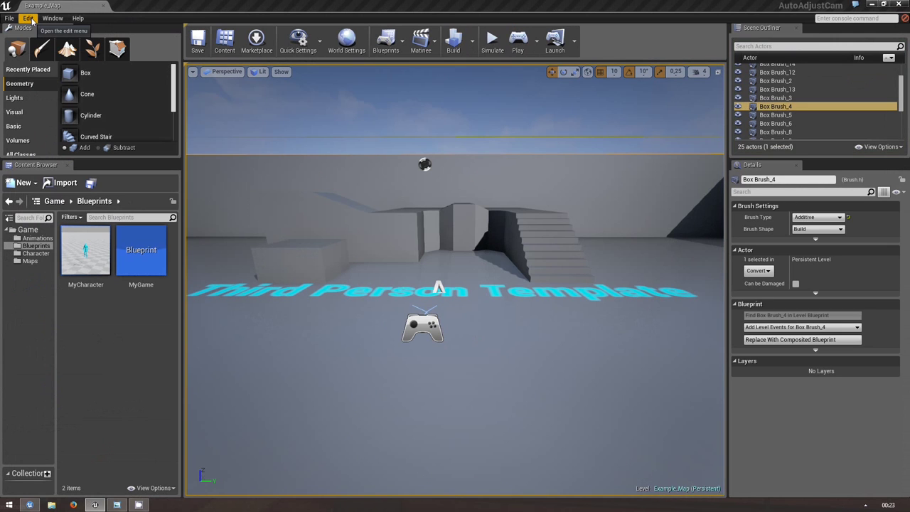
Step: Add an action mapping named ResetCamera in the project's engine input settings
click(29, 19)
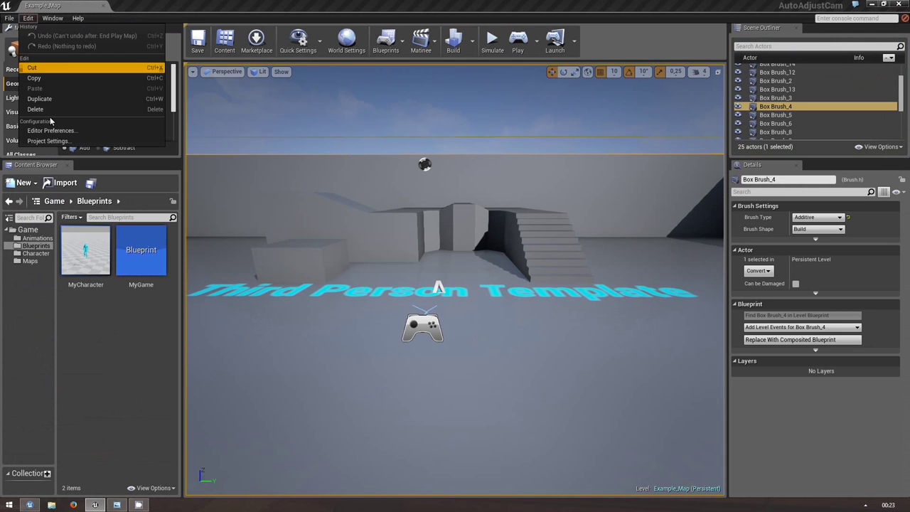
click(54, 138)
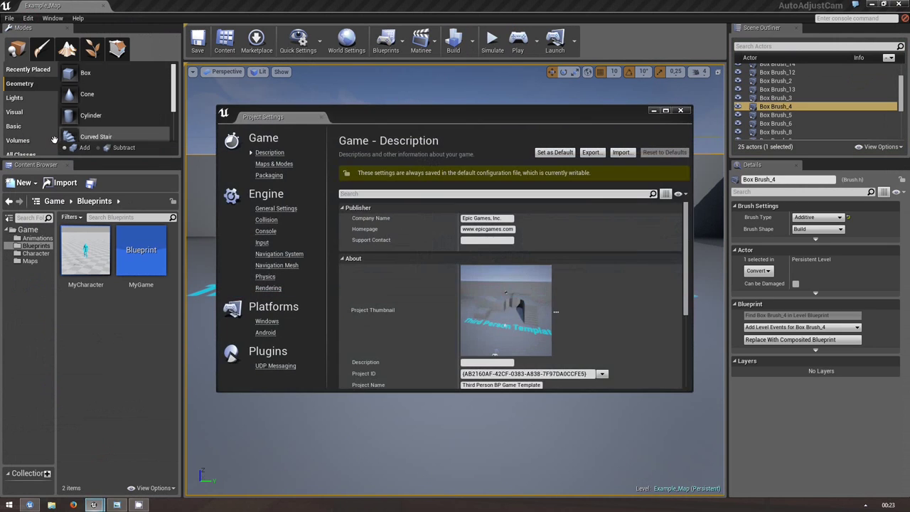
click(262, 243)
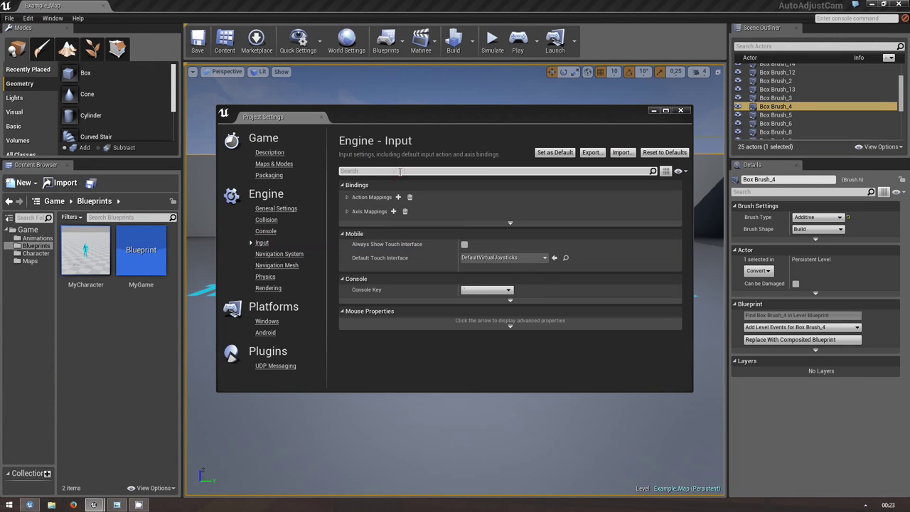
click(347, 198)
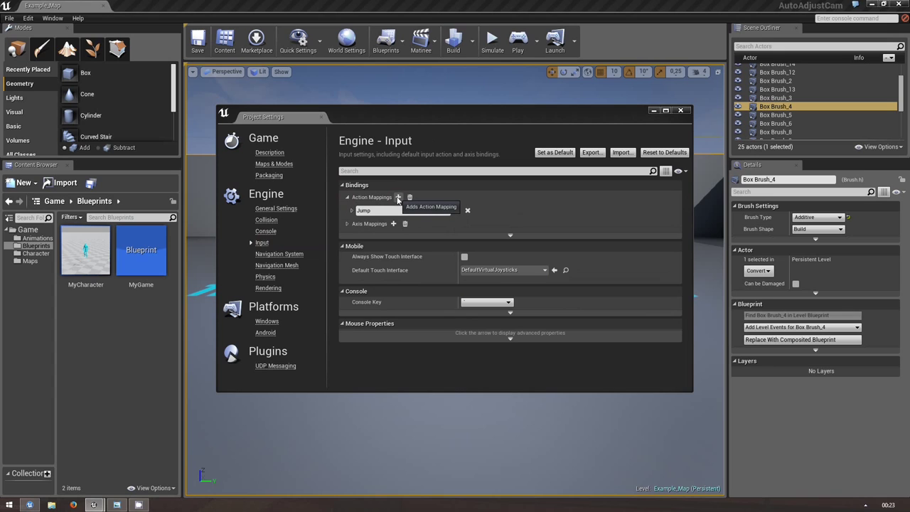
click(398, 197)
text(ResetCamera)
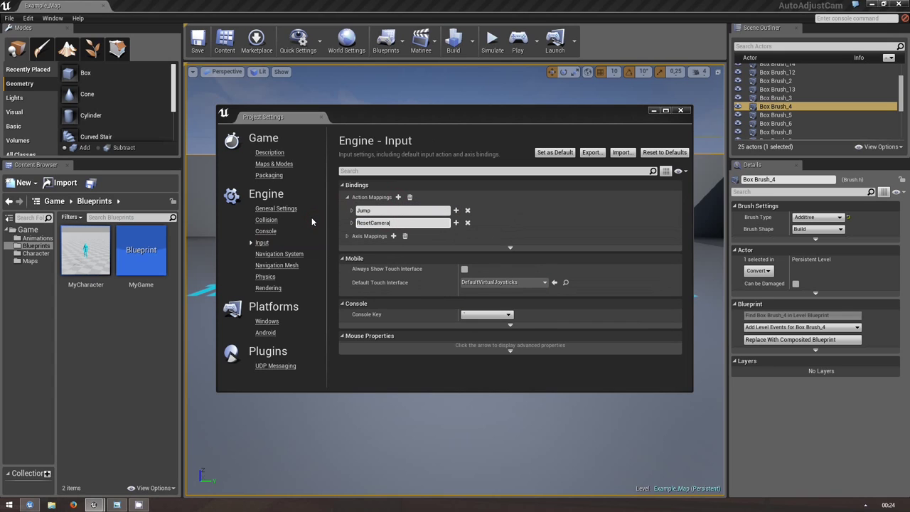
key(Return)
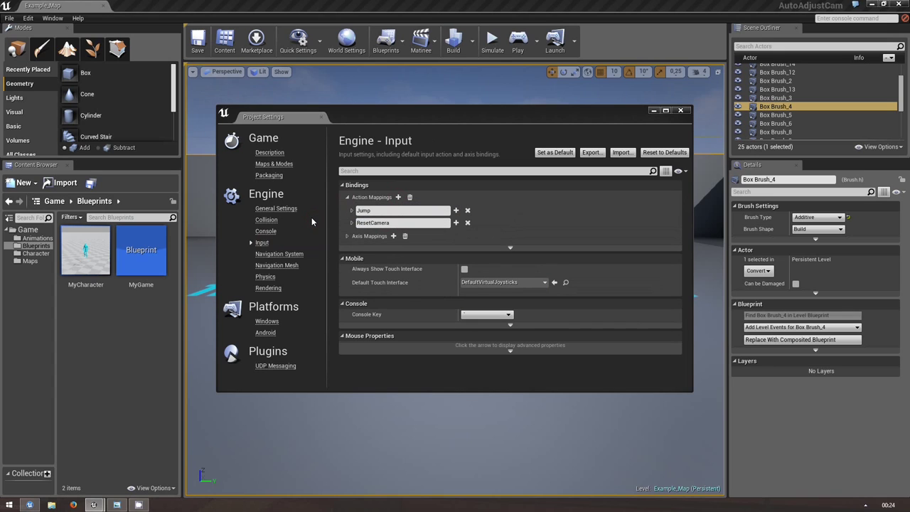
Step: Bind the ResetCamera action to the Middle Mouse Button
click(351, 224)
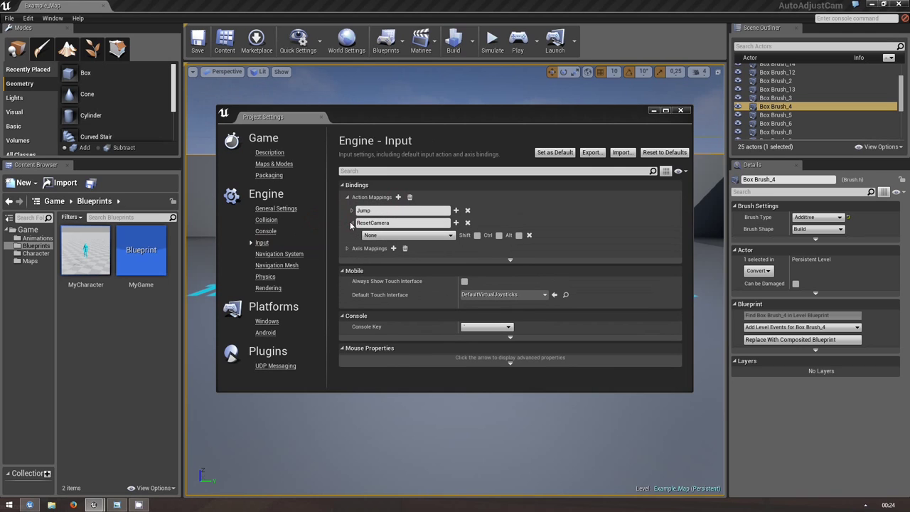
click(416, 235)
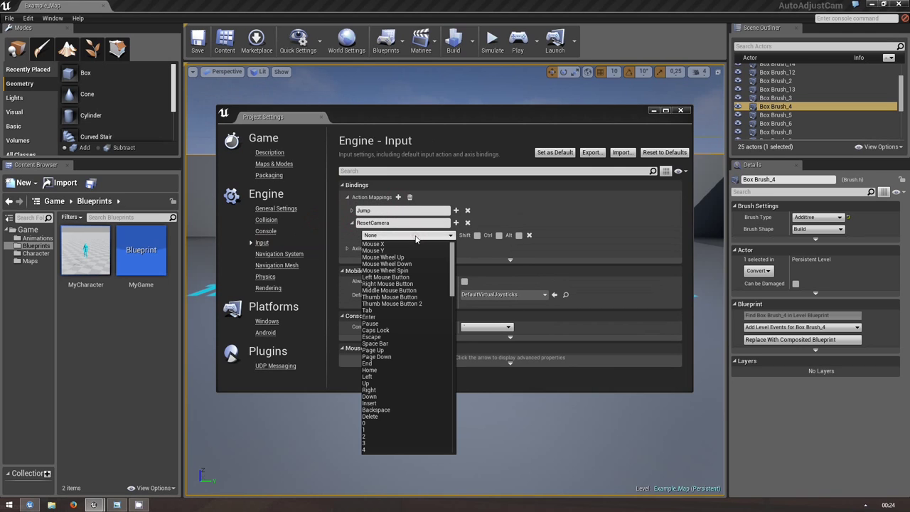
click(441, 289)
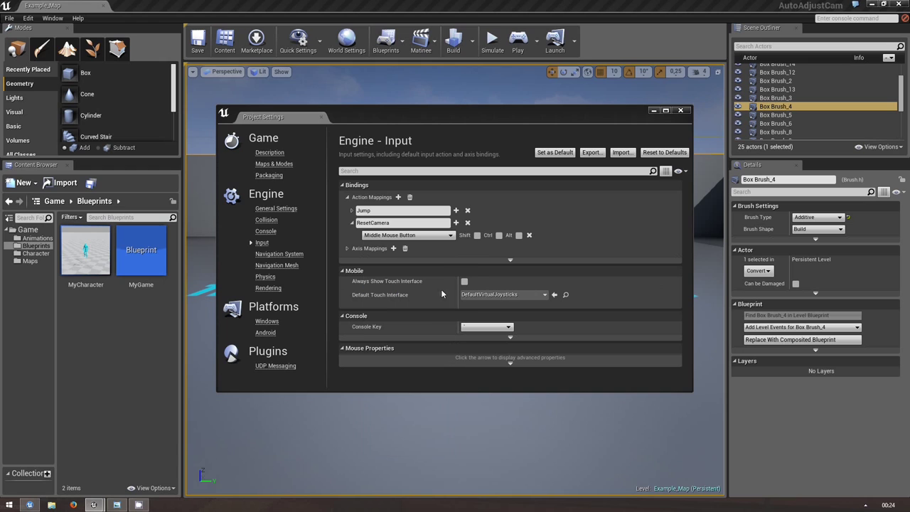
Step: Add Gamepad Right Thumbstick as a second binding for ResetCamera and close the project settings
click(456, 222)
click(416, 247)
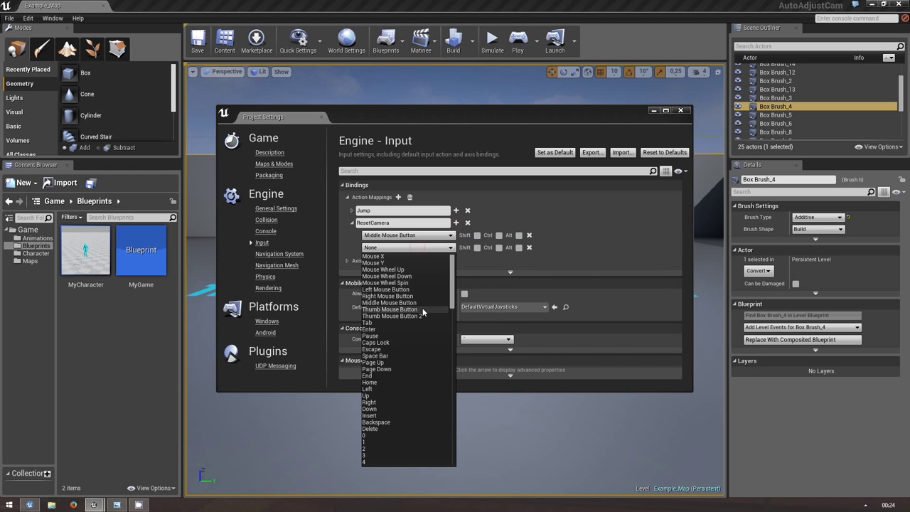
scroll(422, 308, down, 2)
drag(449, 301, 458, 421)
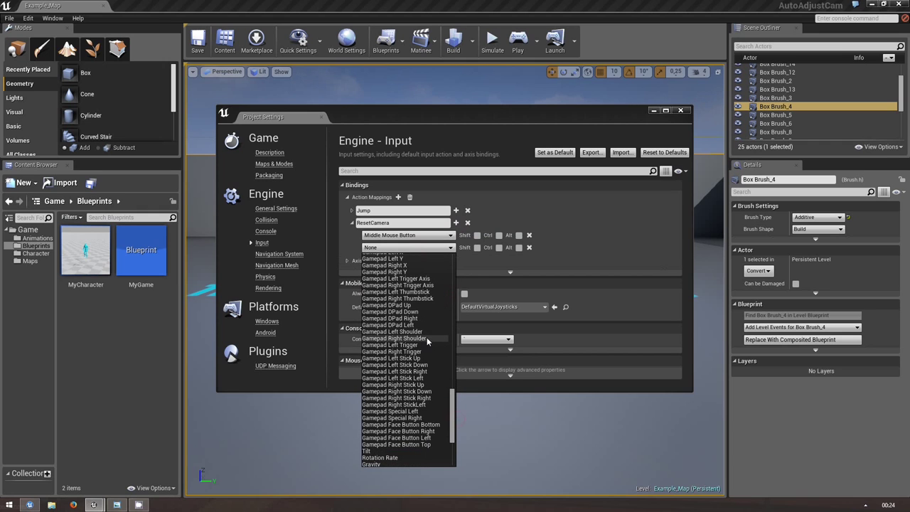
click(431, 298)
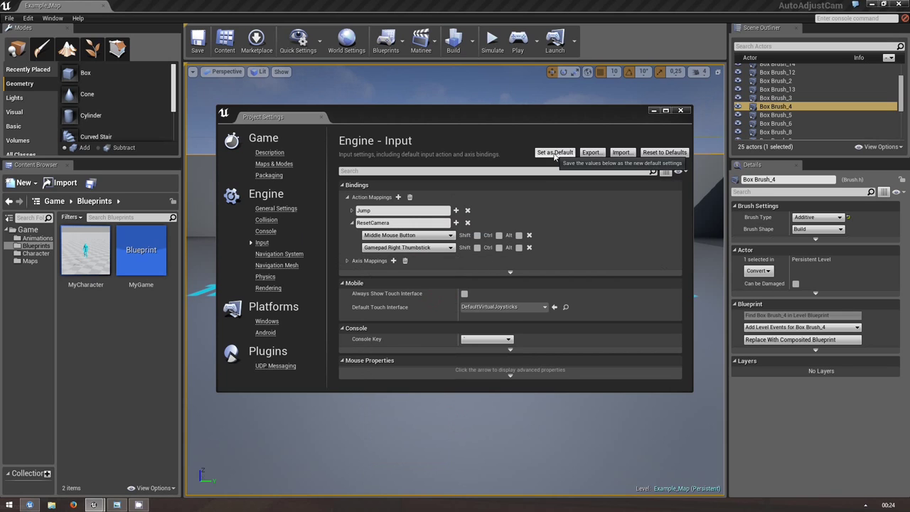
click(680, 110)
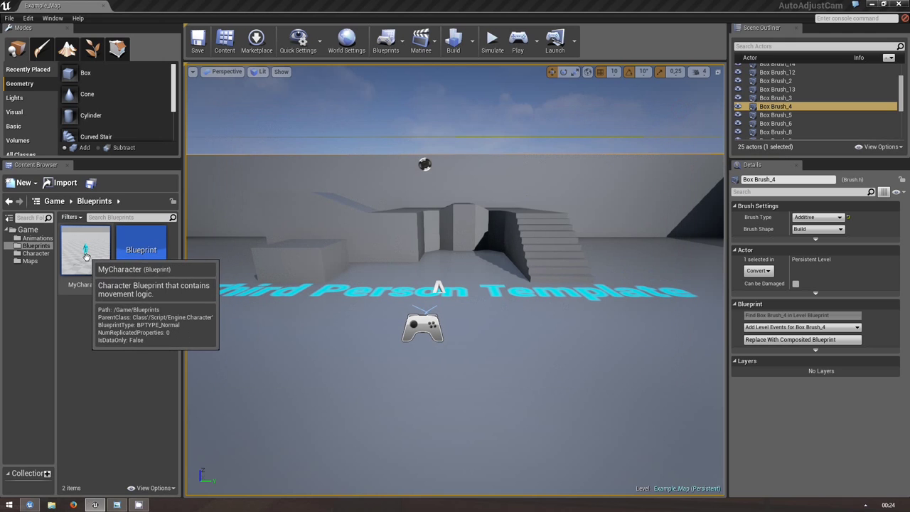
Step: Open the MyCharacter blueprint from the Blueprints folder and enlarge its editor window to fill the screen
click(30, 235)
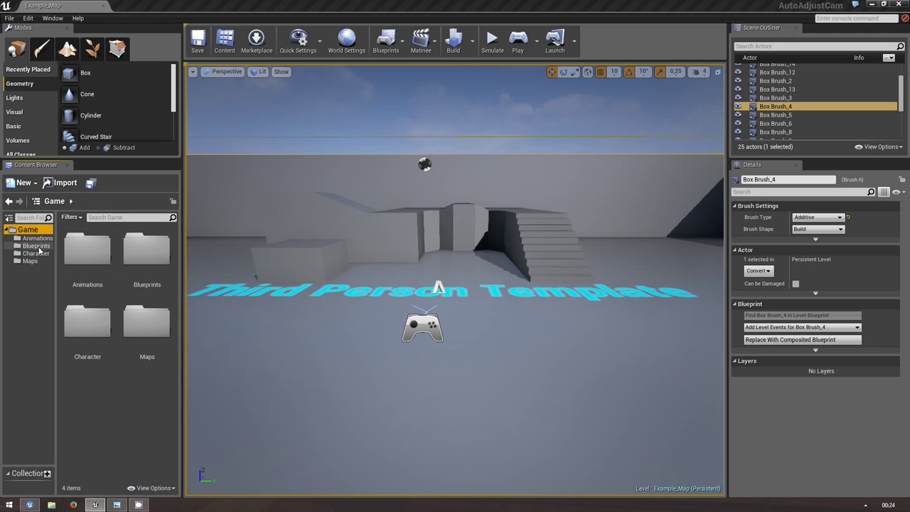
click(136, 251)
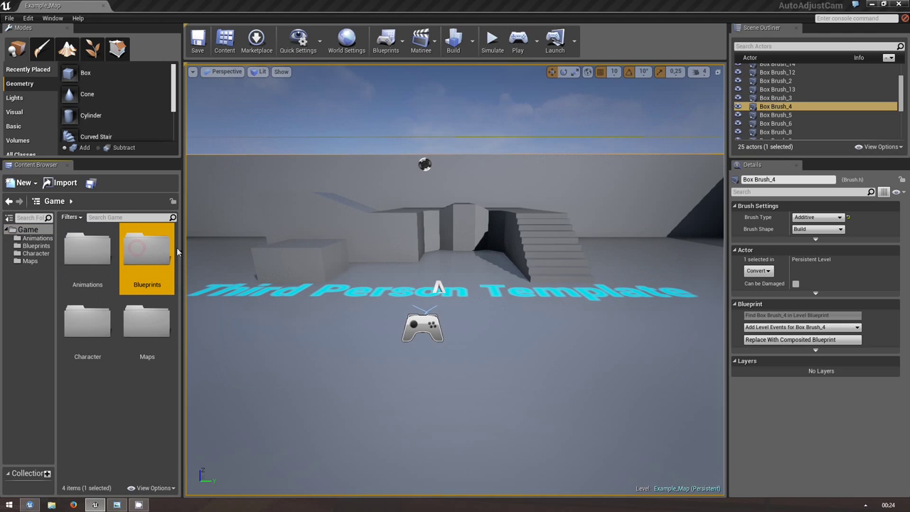
click(37, 245)
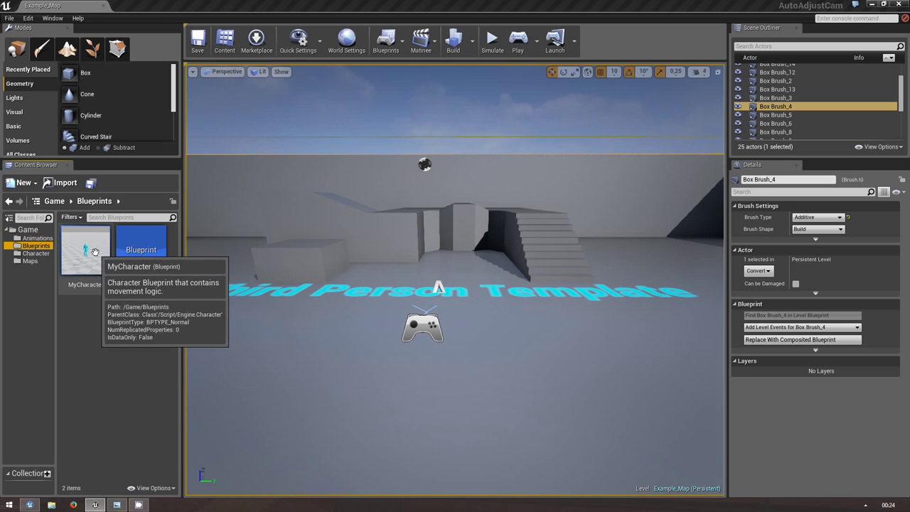
right_click(86, 249)
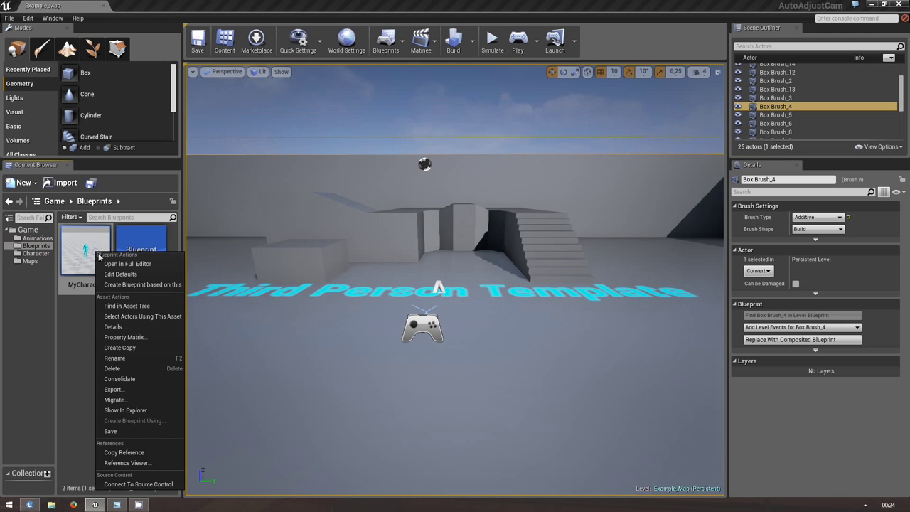
double_click(86, 248)
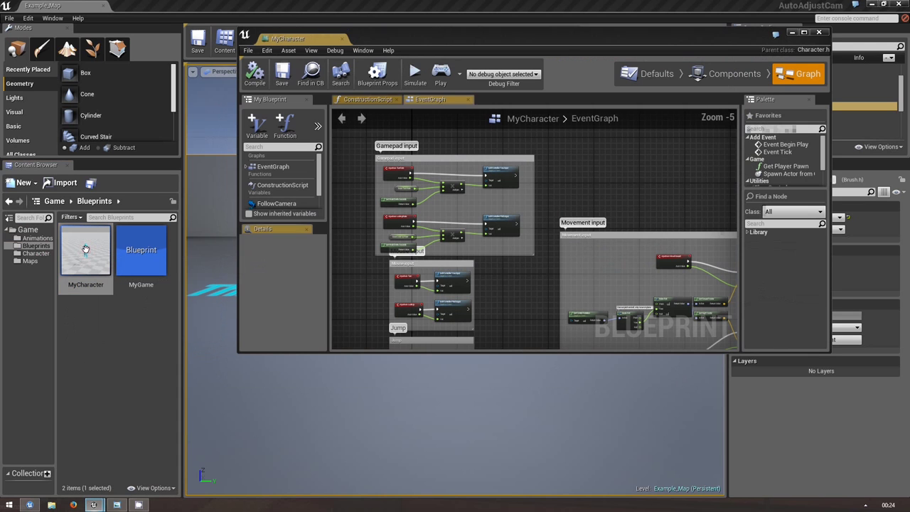
drag(388, 41, 270, 2)
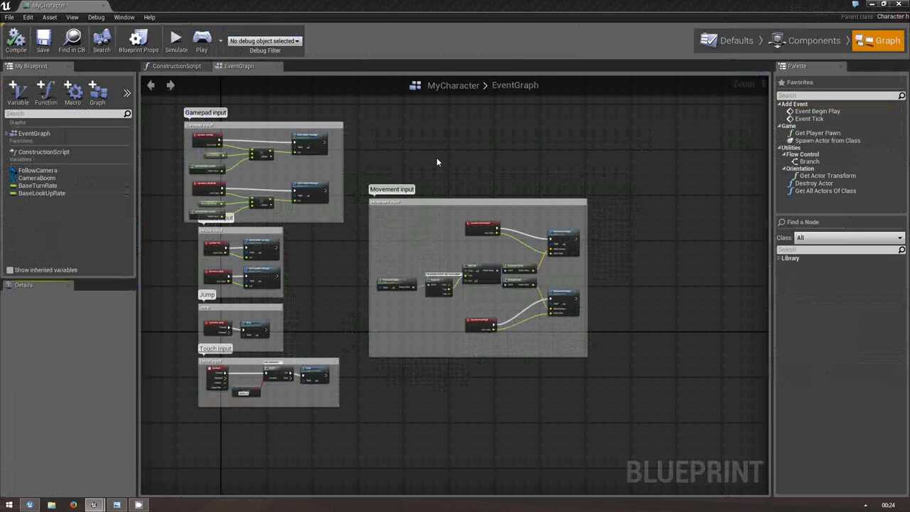
Step: Examine the gamepad, mouse, jump, touch and movement input node groups in MyCharacter's event graph
right_drag(453, 156, 522, 165)
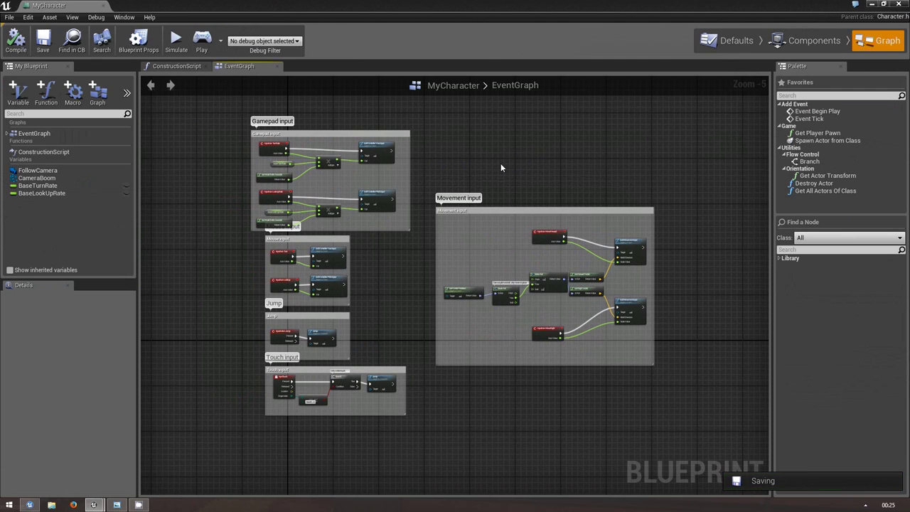
right_drag(411, 153, 435, 173)
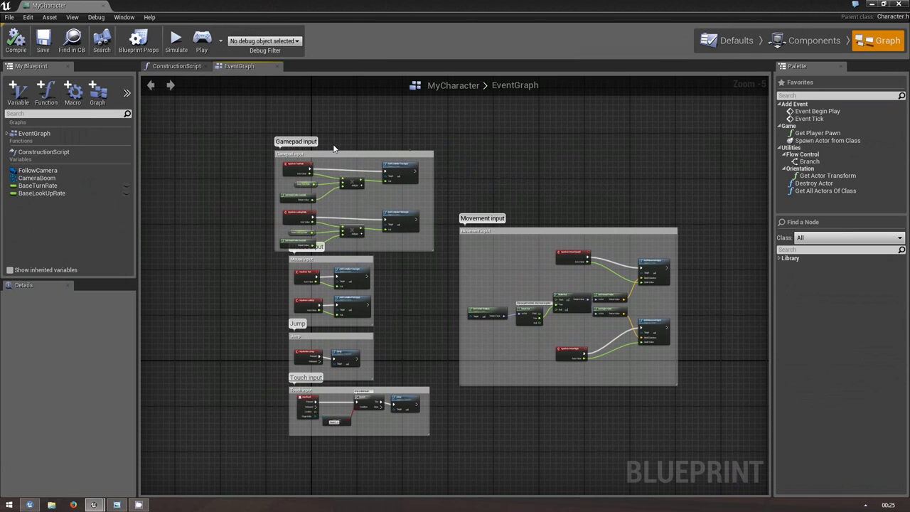
scroll(346, 148, up, 2)
right_drag(535, 146, 429, 120)
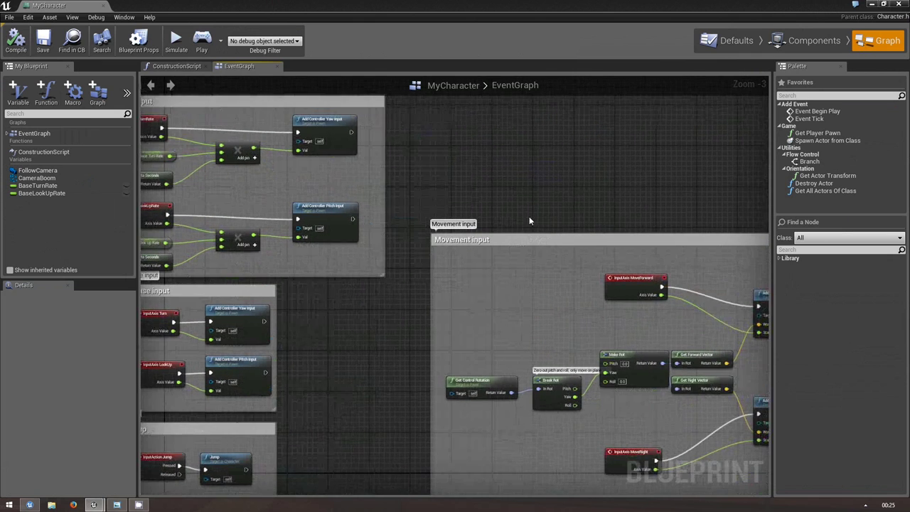
right_drag(633, 287, 549, 209)
right_drag(615, 159, 559, 146)
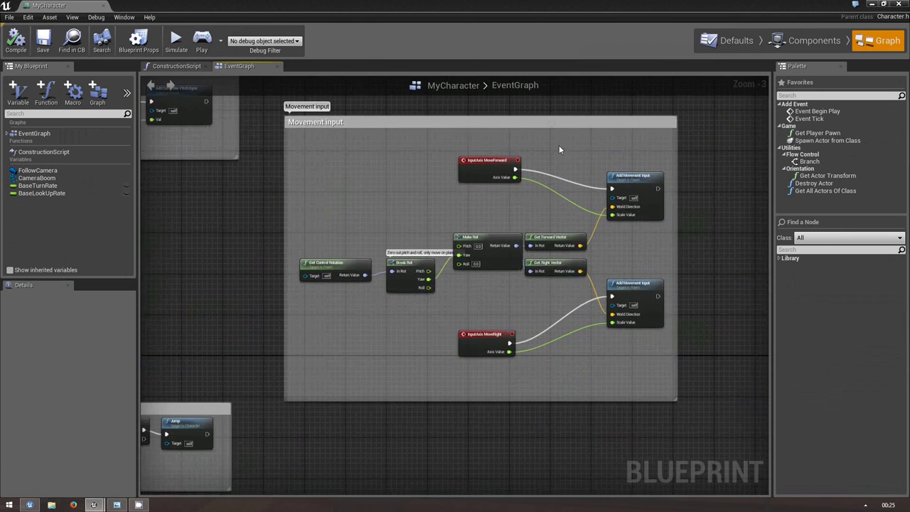
scroll(356, 211, down, 4)
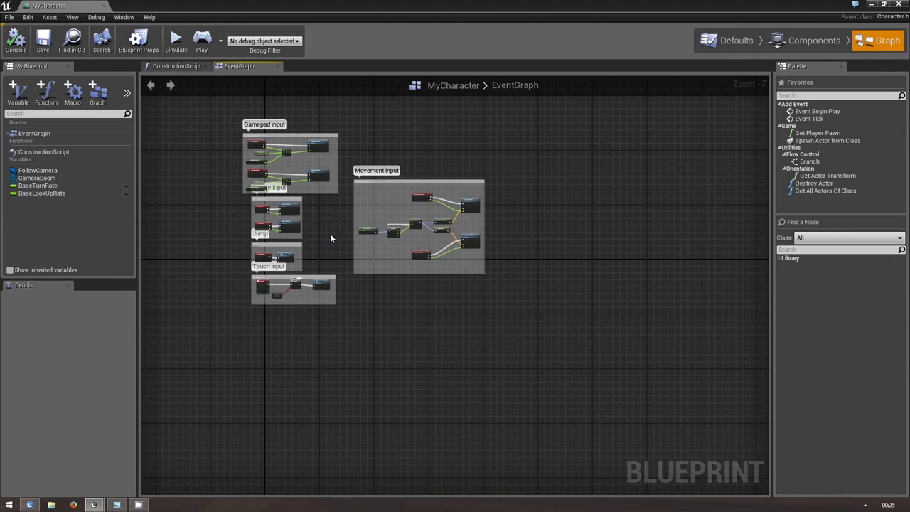
right_drag(290, 216, 348, 231)
scroll(348, 232, up, 2)
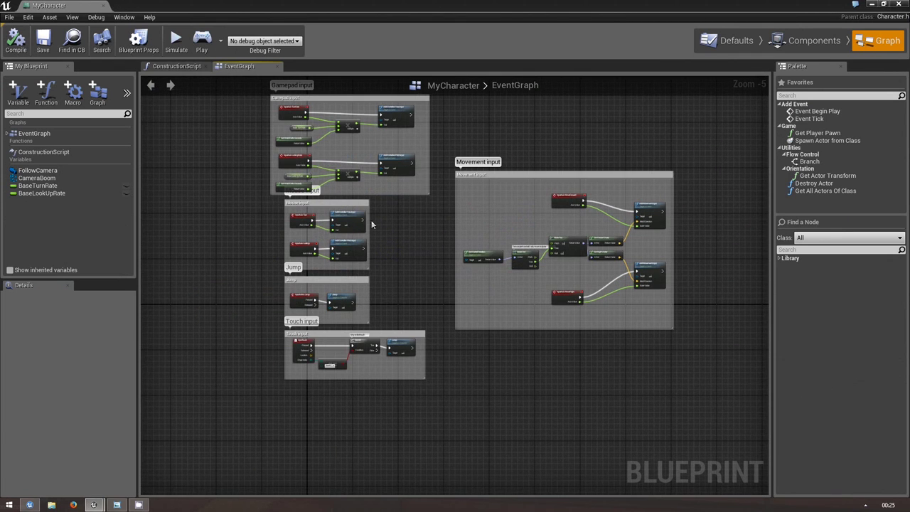